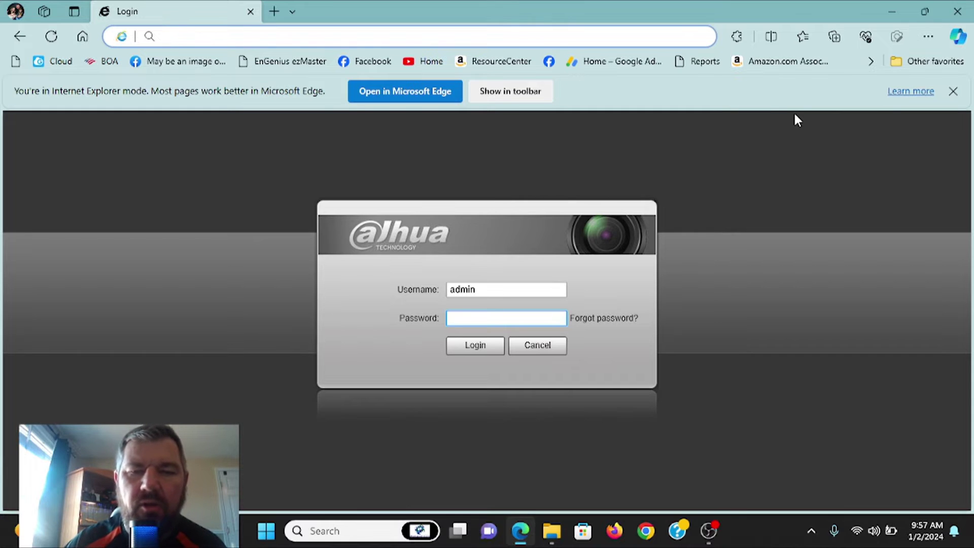
Put the cursor in the empty Password field under username admin on the login page.
left_click(484, 318)
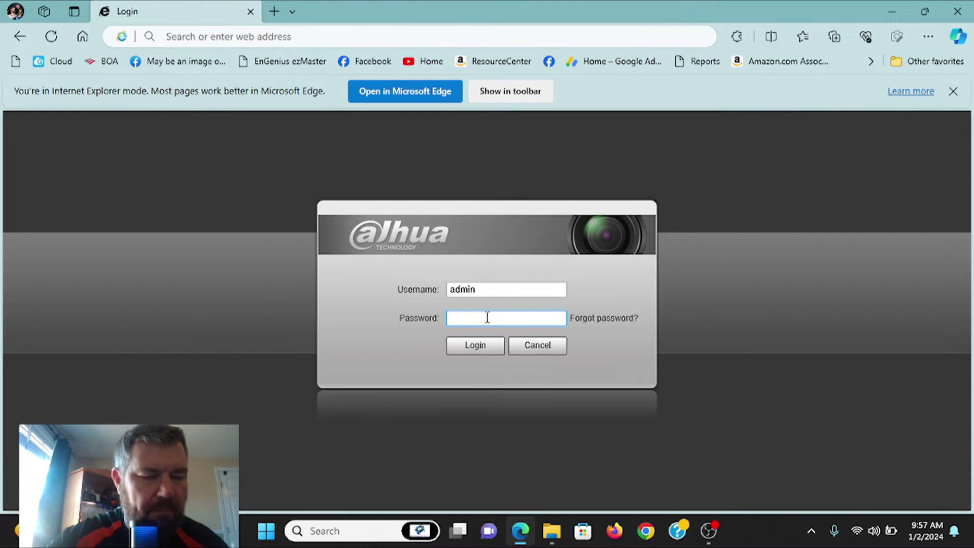
Log in as admin with the account password and reach the camera's live view.
type("***")
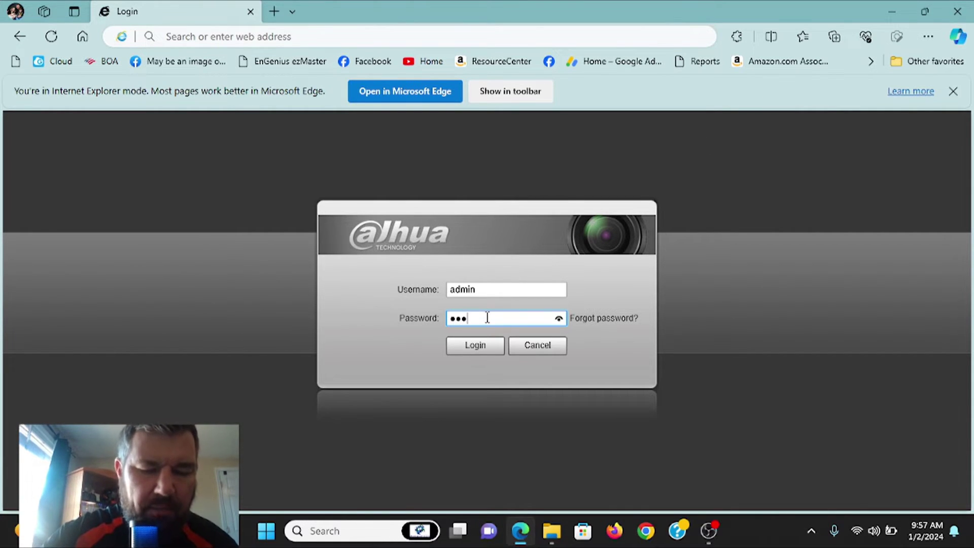
type("*****")
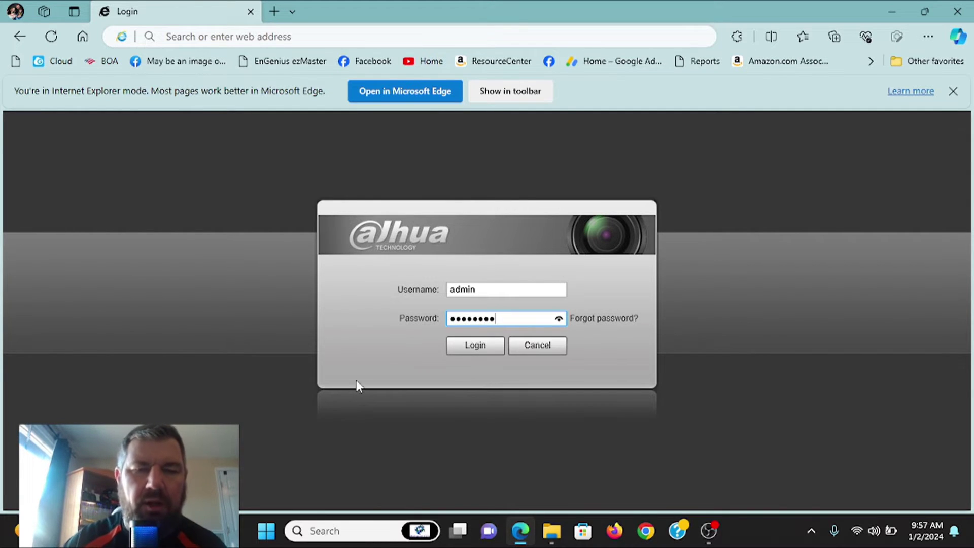
left_click(479, 347)
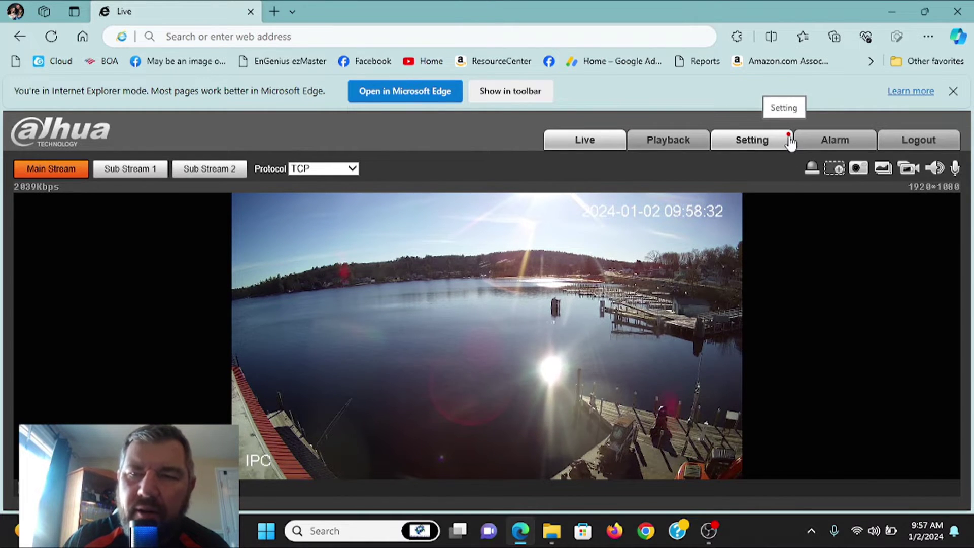
left_click(759, 142)
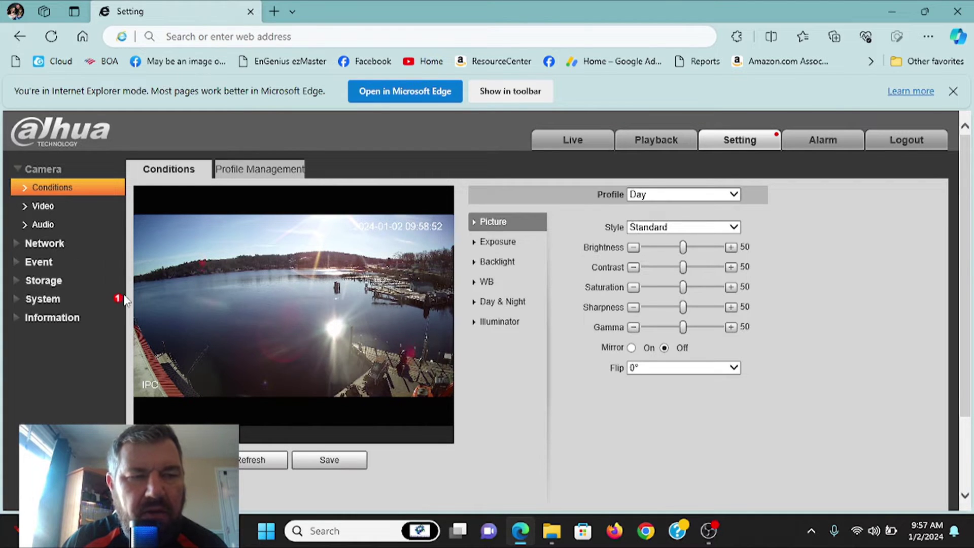
Expand System in the settings sidebar to list General, Account, Safety, Default, Import/Export, Auto Maintain and Upgrade.
left_click(42, 299)
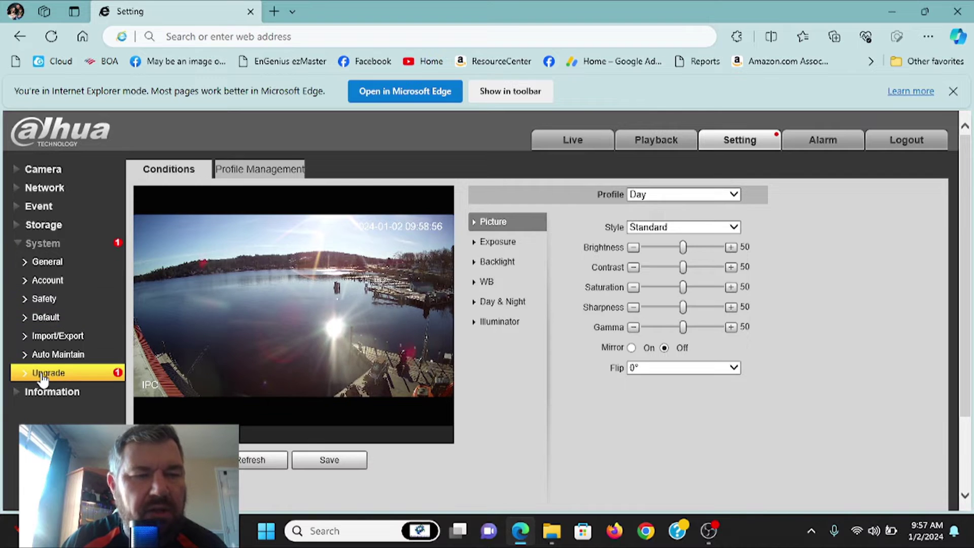
On System > Upgrade, find new firmware V2.800.0000000.43.R.230829 under Online Upgrade and start it.
left_click(69, 376)
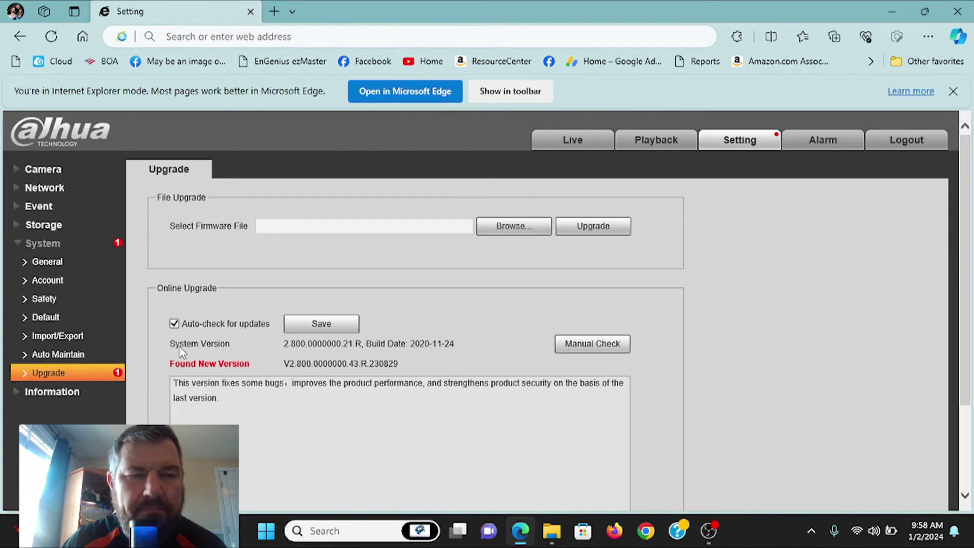
scroll(235, 331, "down", 2)
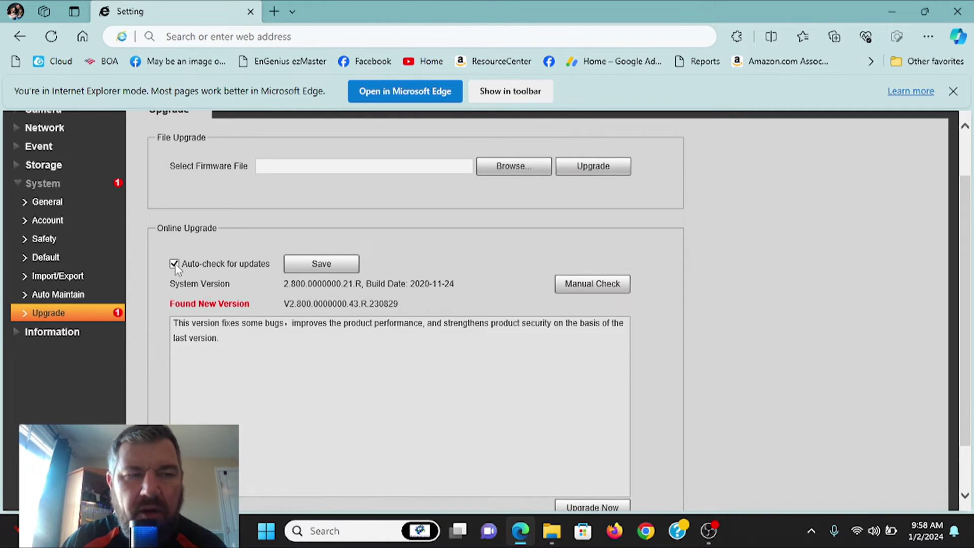
scroll(254, 268, "up", 2)
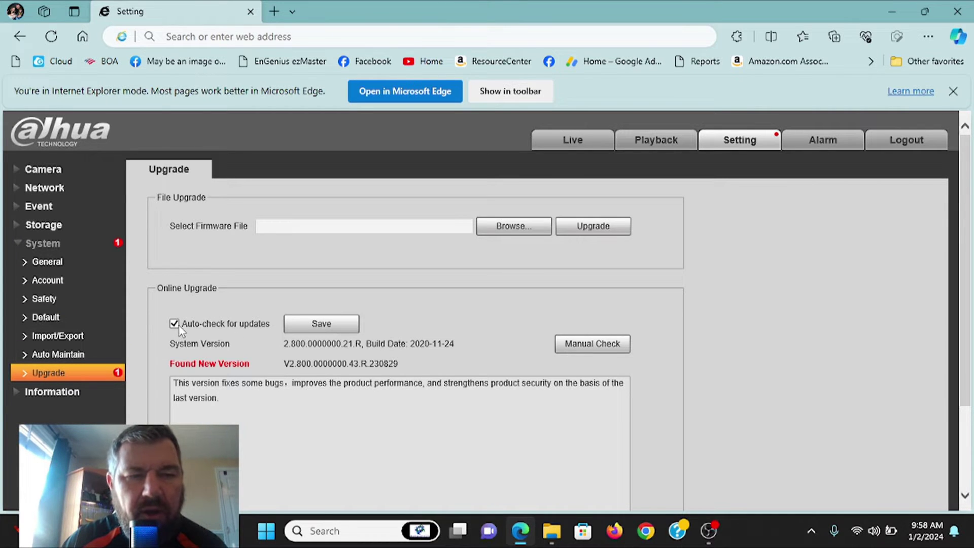
scroll(461, 309, "down", 1)
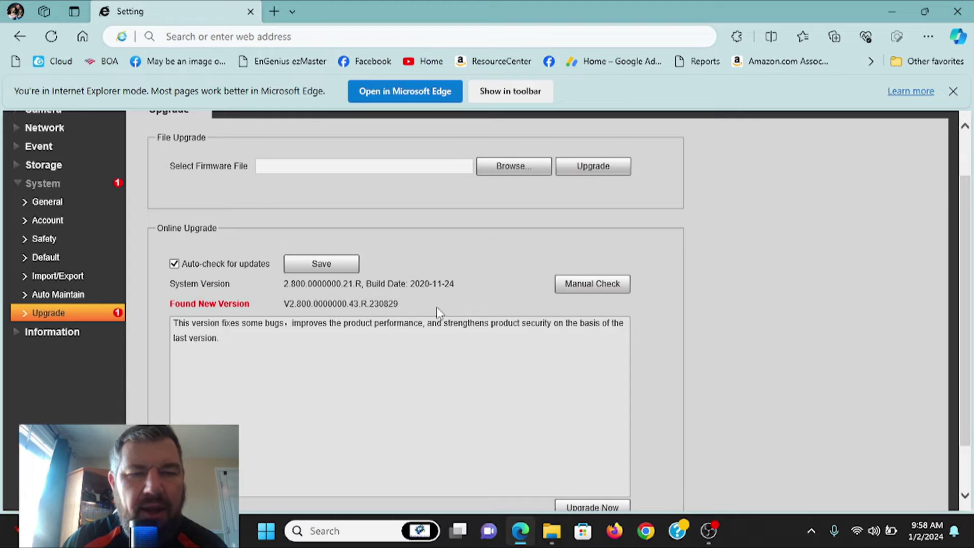
scroll(437, 310, "down", 2)
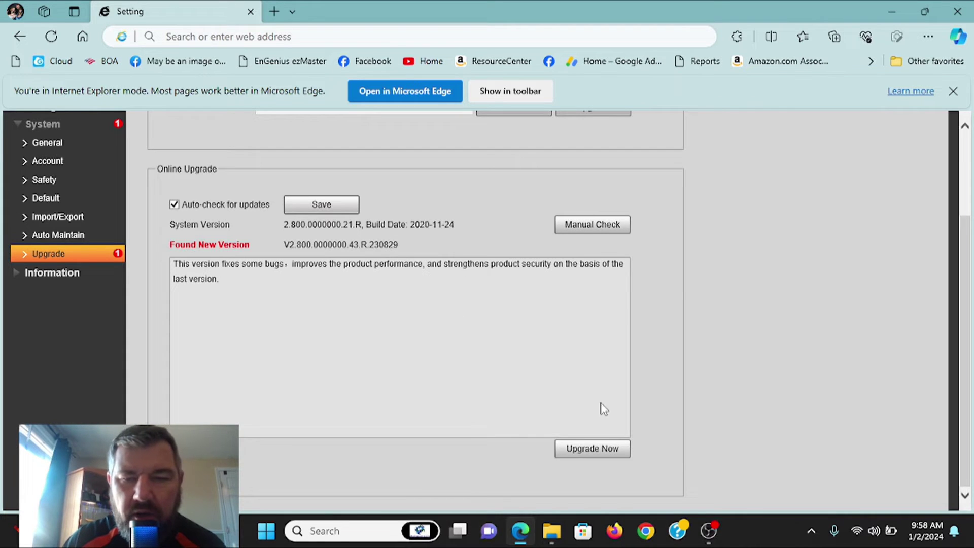
left_click(592, 450)
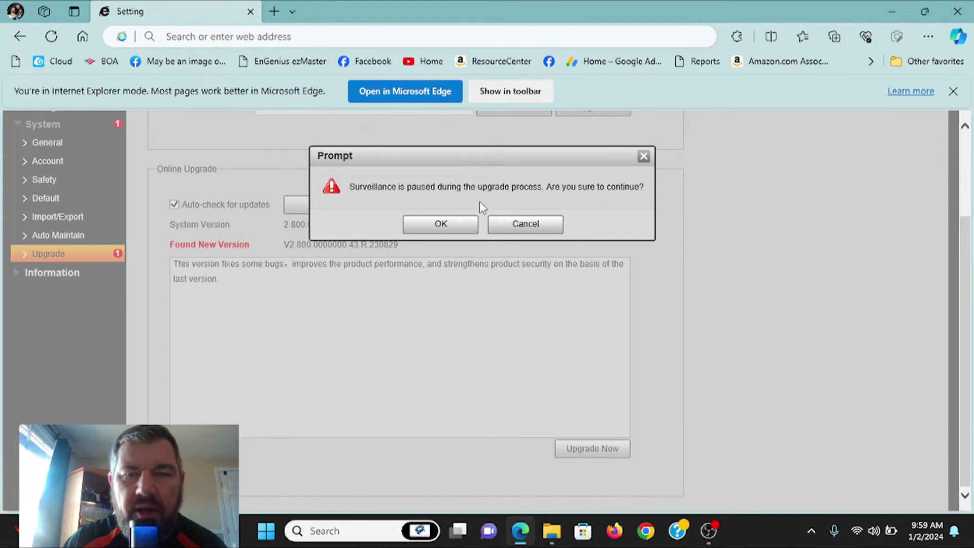
Accept the surveillance-pause warning so the upgrade to V2.800.0000000.43.R.230829 proceeds.
left_click(441, 225)
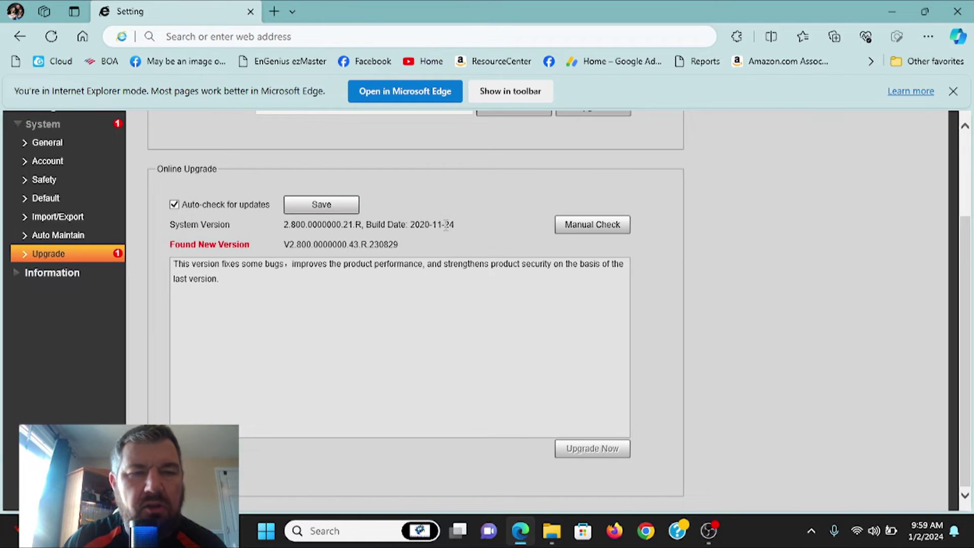
scroll(436, 235, "up", 3)
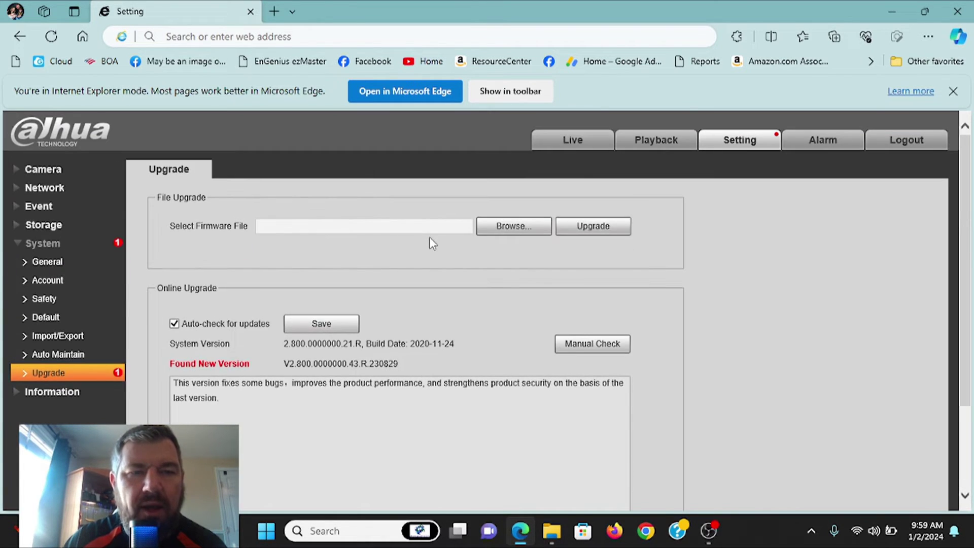
scroll(474, 303, "down", 3)
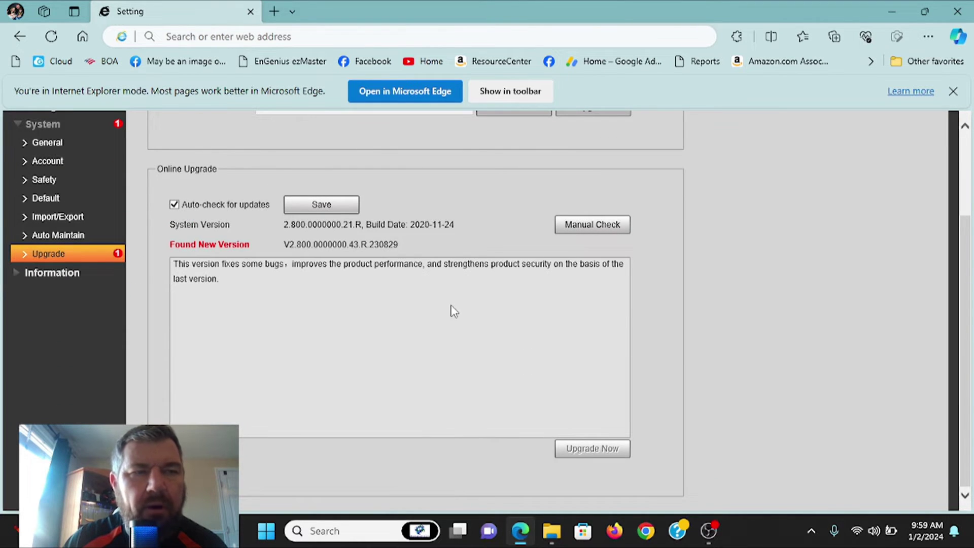
Wait for the upgrade to finish and the camera to reboot, leaving its page unreachable.
scroll(452, 311, "up", 2)
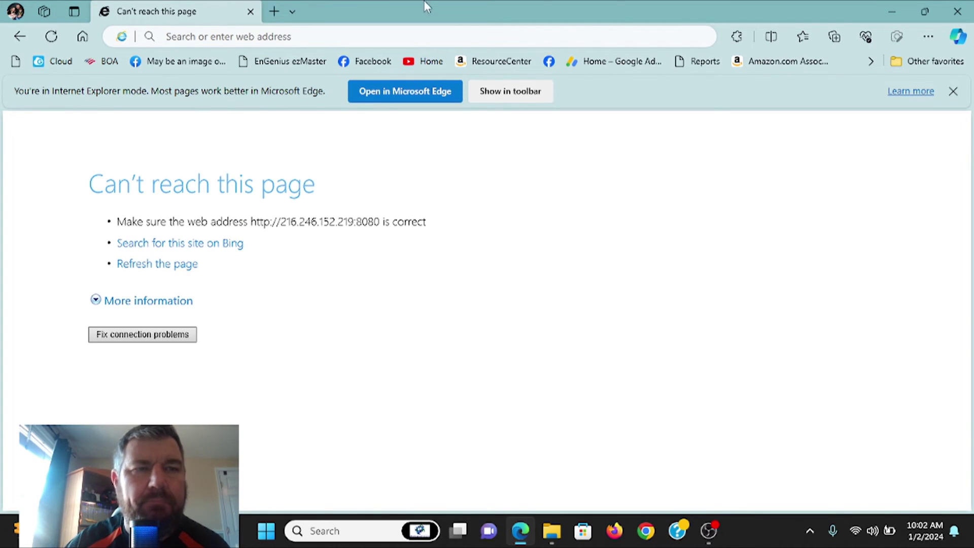
right_click(297, 31)
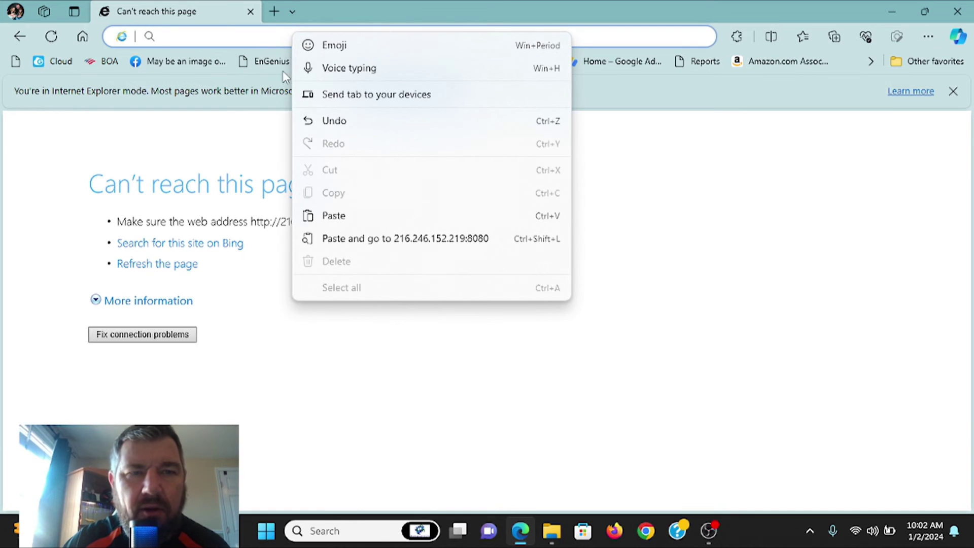
left_click(350, 219)
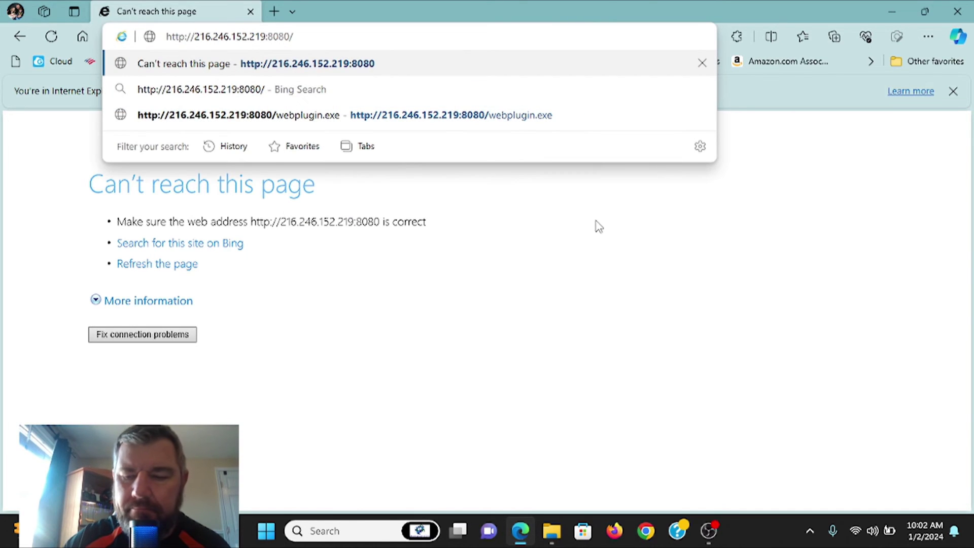
key("Return")
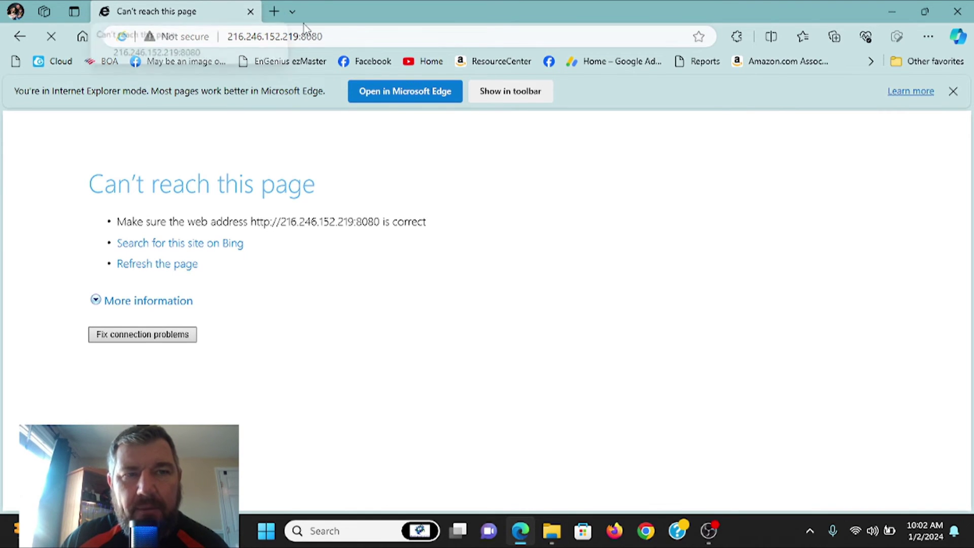
Reload the camera address three more times until the login page appears again.
left_click(347, 35)
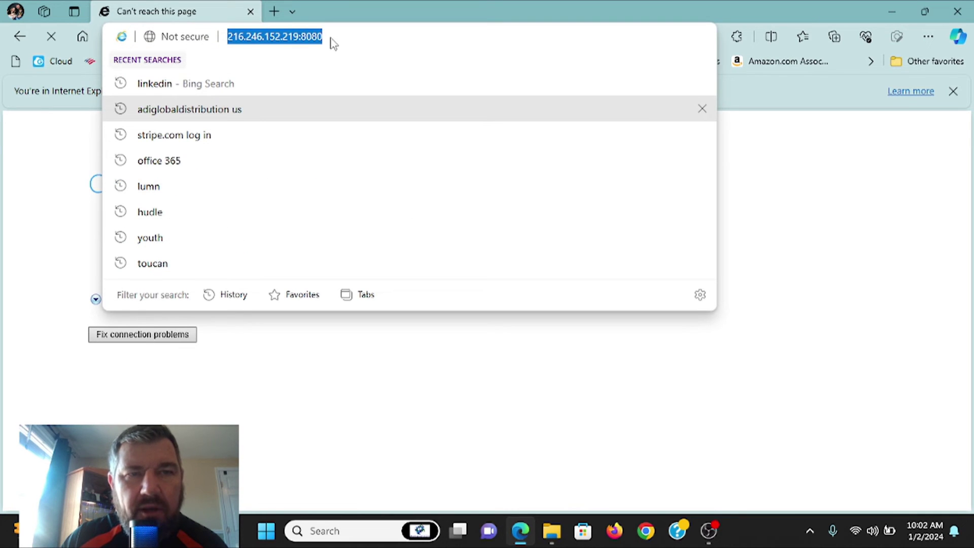
key("Return")
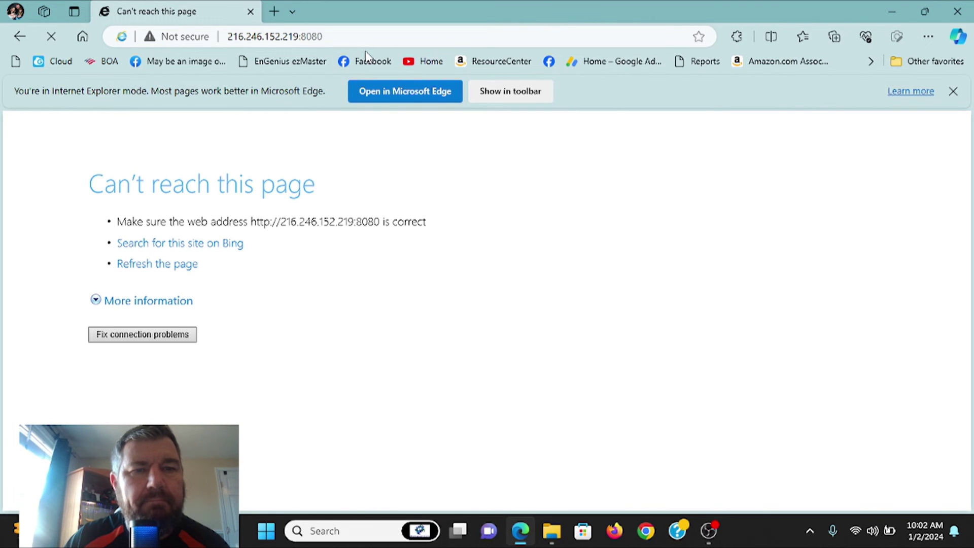
left_click(342, 37)
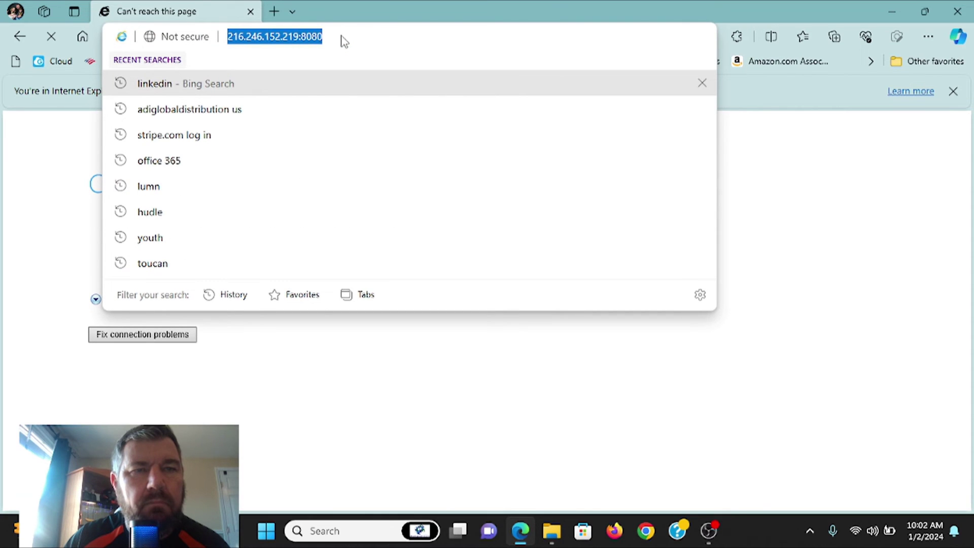
key("Return")
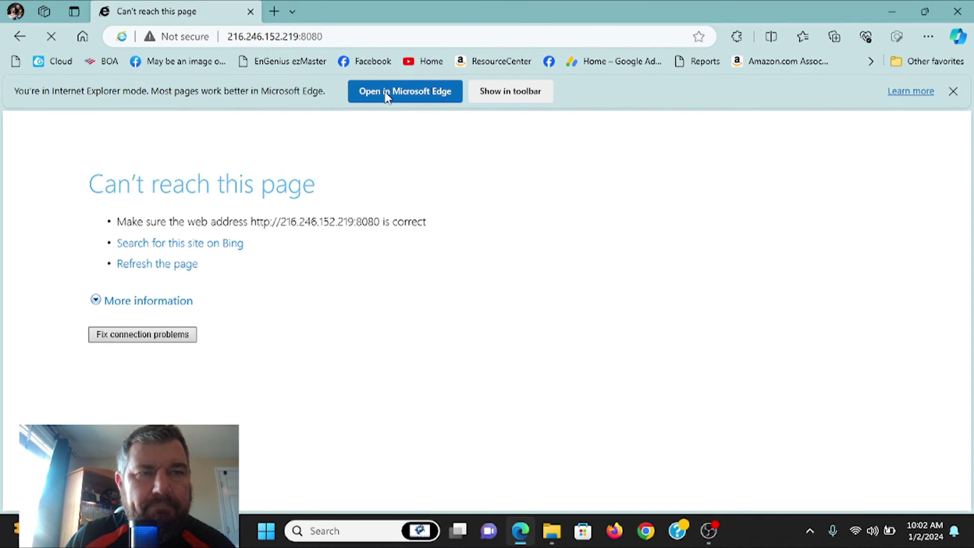
left_click(345, 37)
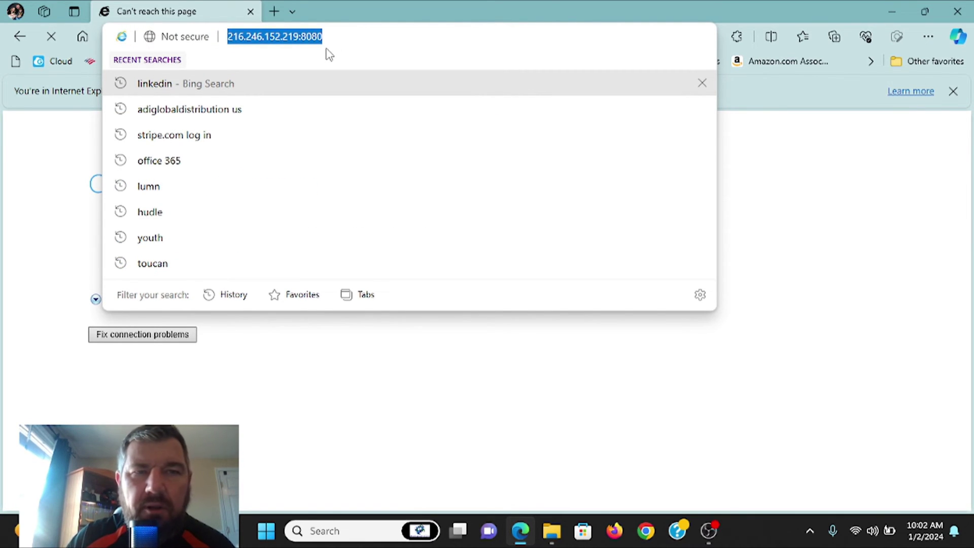
key("Return")
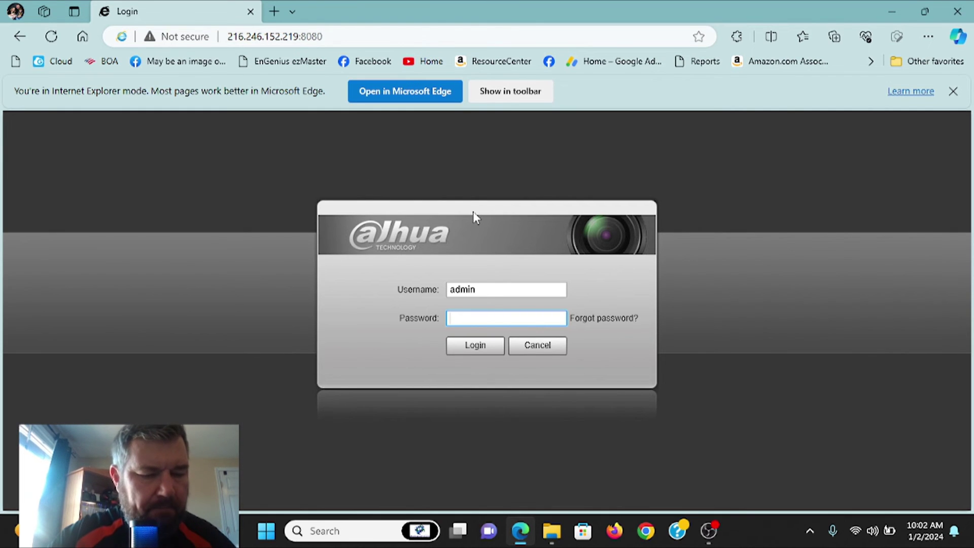
Sign back in as admin with the account password, see the live 1920×1080 feed return, then open Setting.
type("admin12")
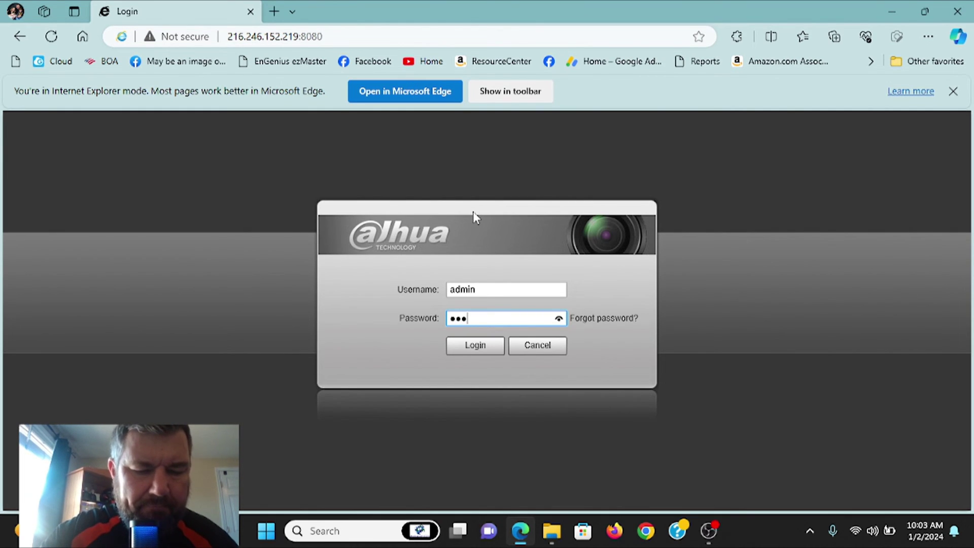
type("3")
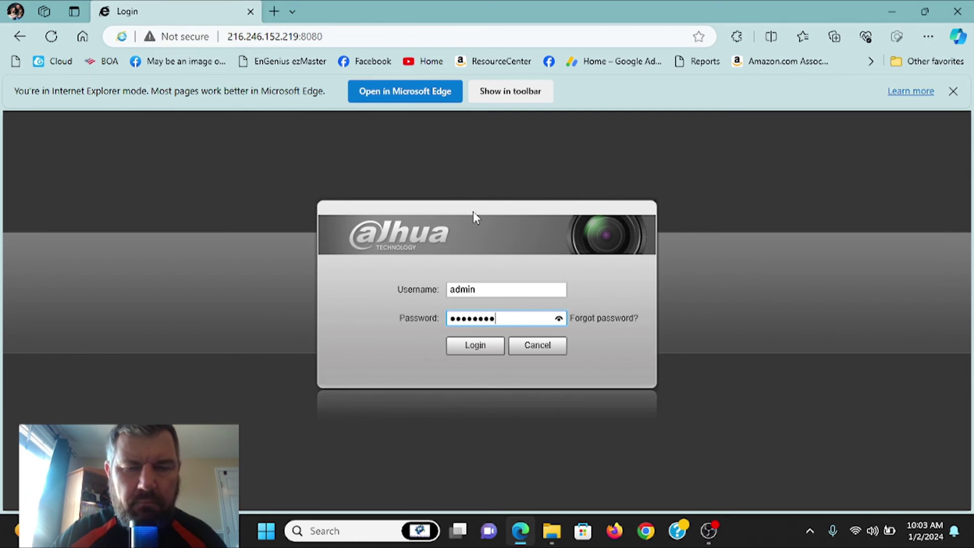
left_click(484, 349)
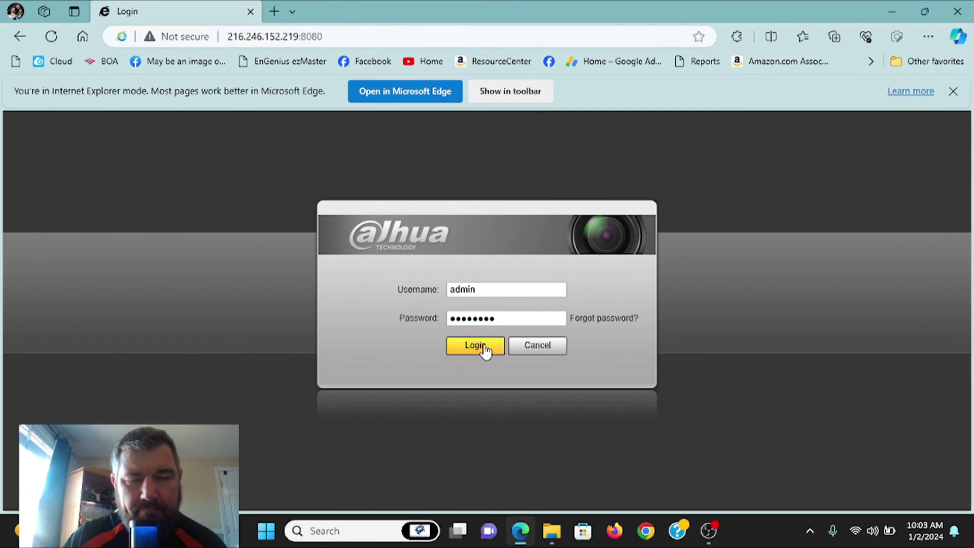
left_click(483, 346)
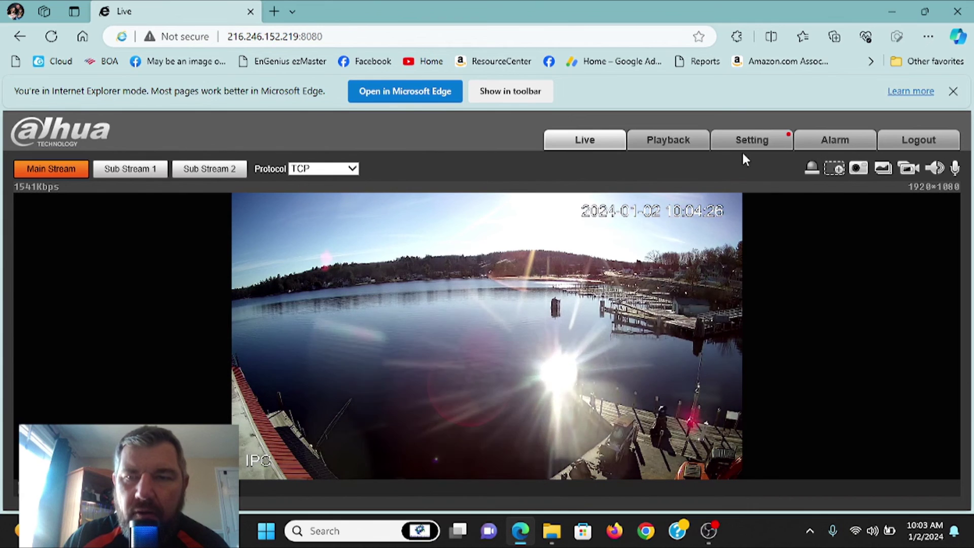
left_click(770, 146)
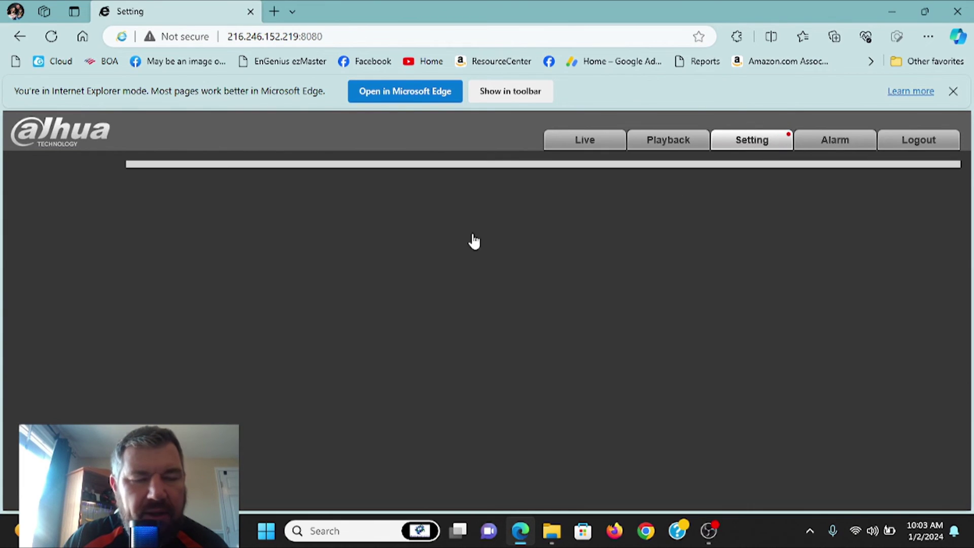
Check Information > Version shows System Version V2.800.0000000.43.R with build date 2023-08-29.
left_click(65, 318)
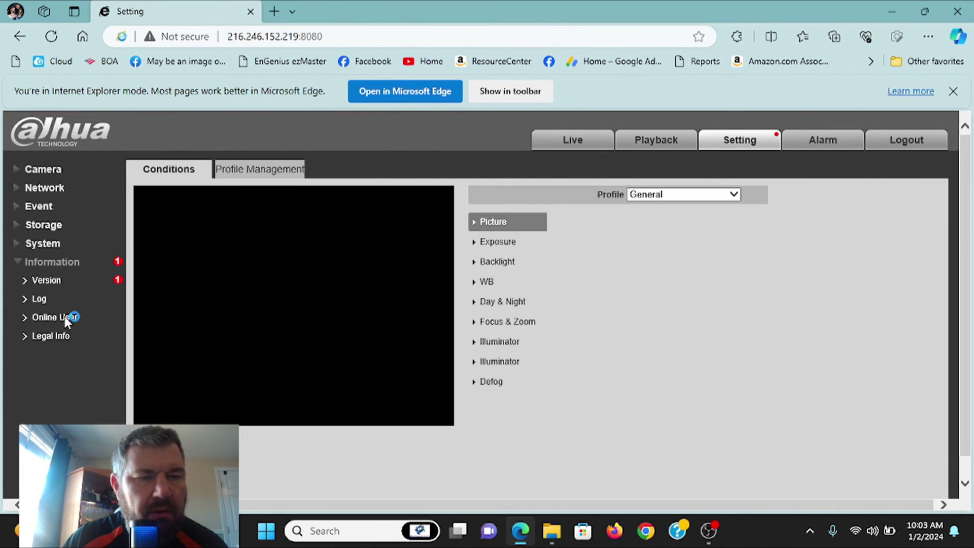
left_click(77, 282)
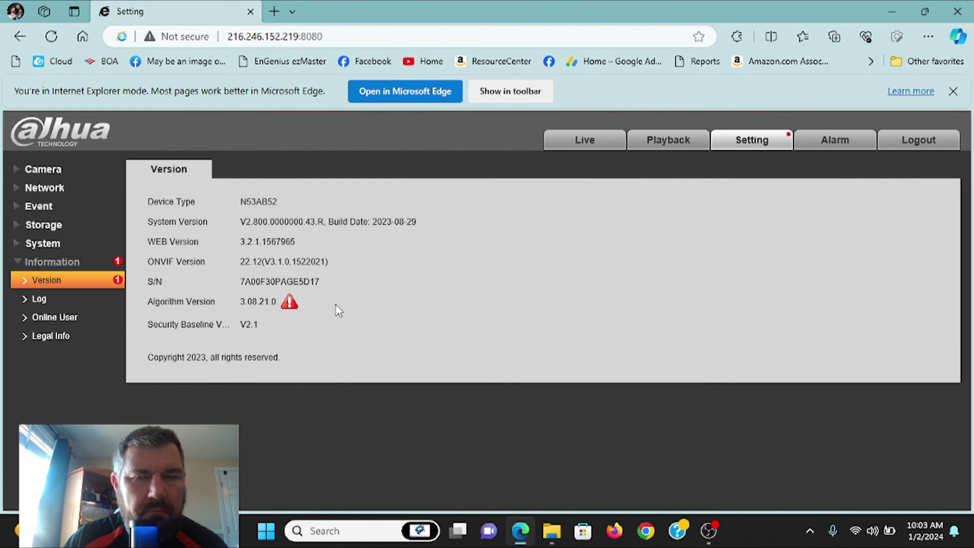
mouse_move(288, 306)
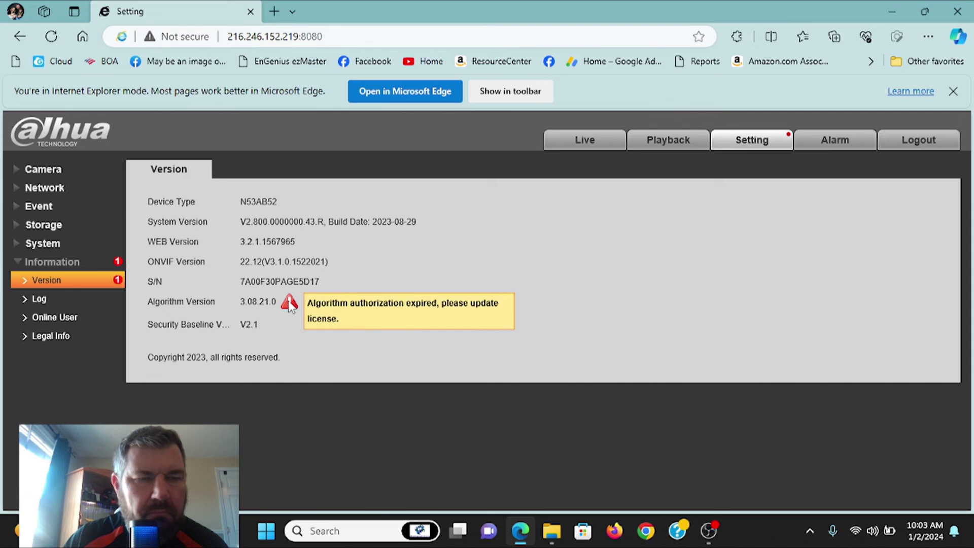
left_click(76, 261)
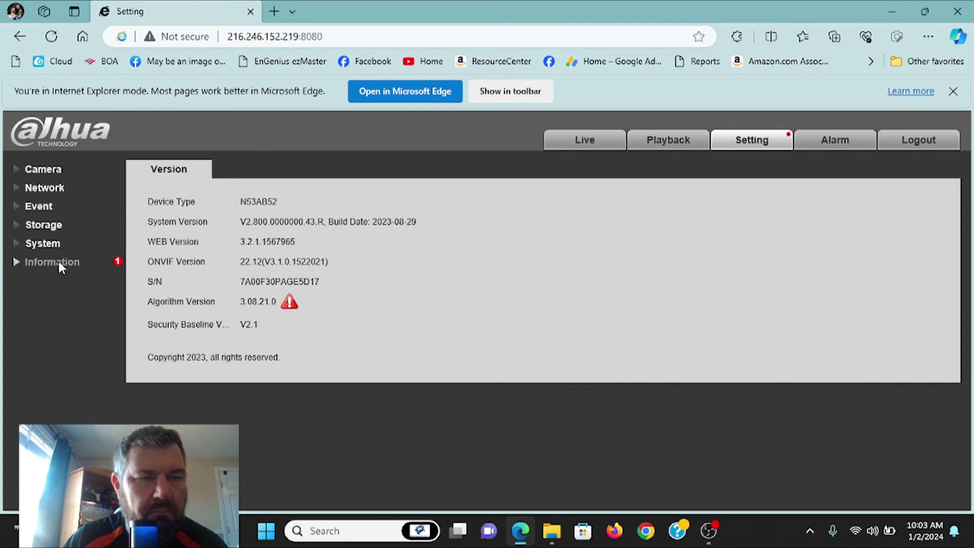
left_click(58, 260)
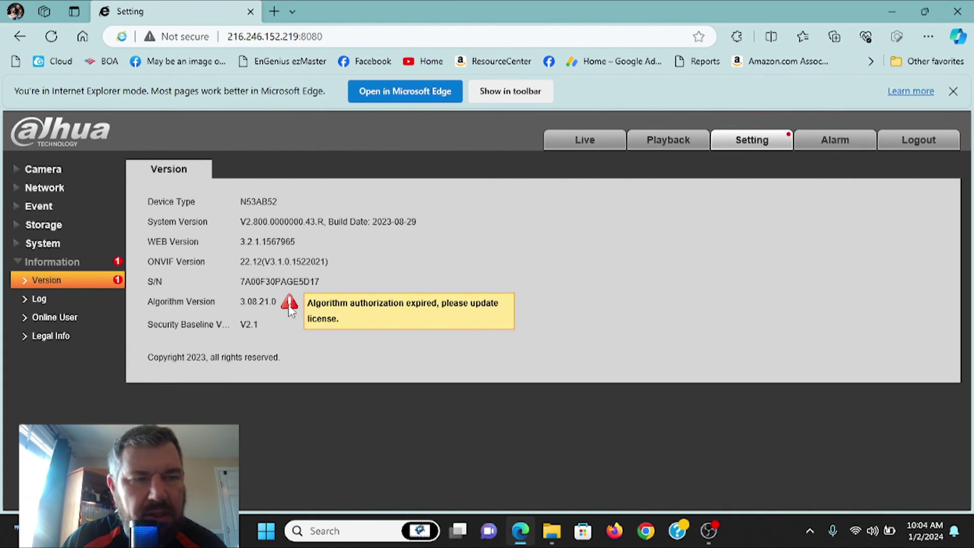
left_click(74, 262)
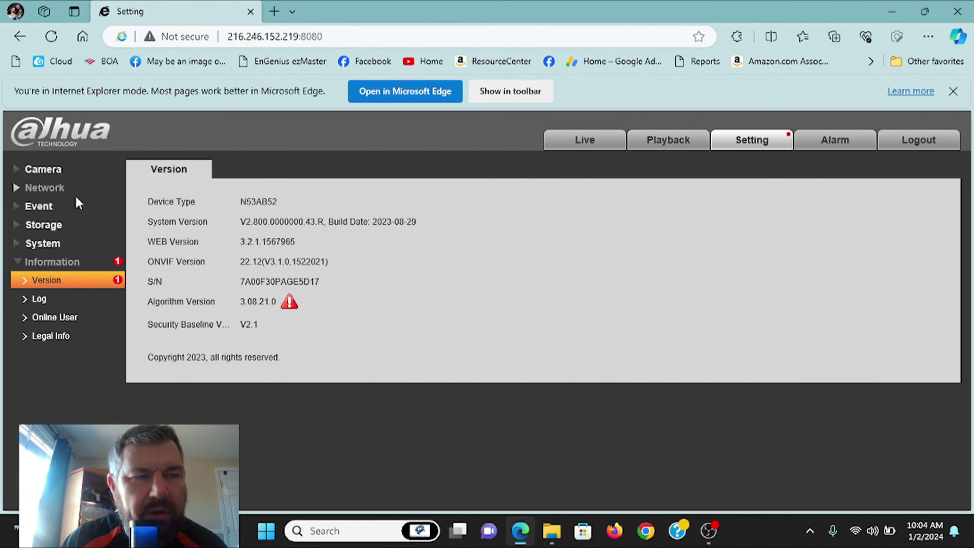
left_click(55, 189)
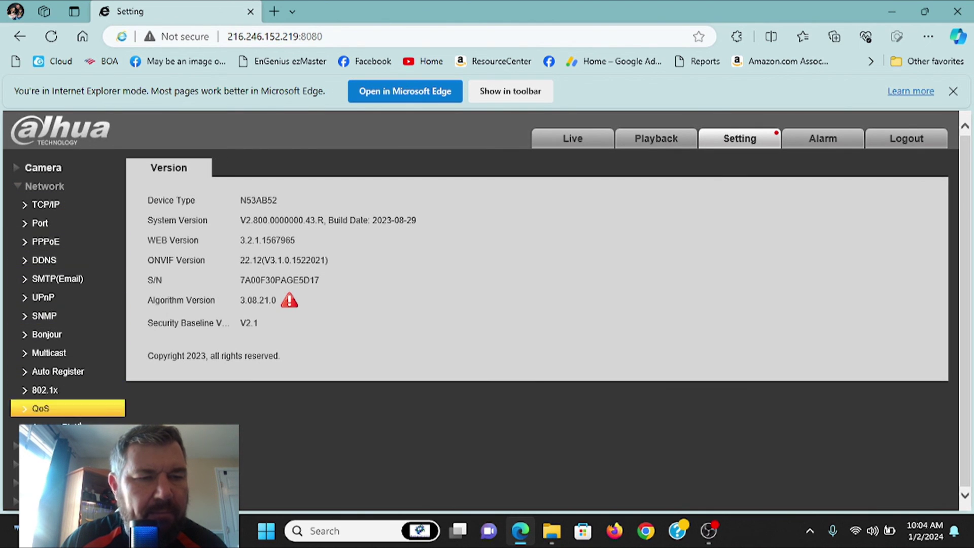
Open Network > P2P and confirm P2P is enabled with status Online.
left_click(116, 427)
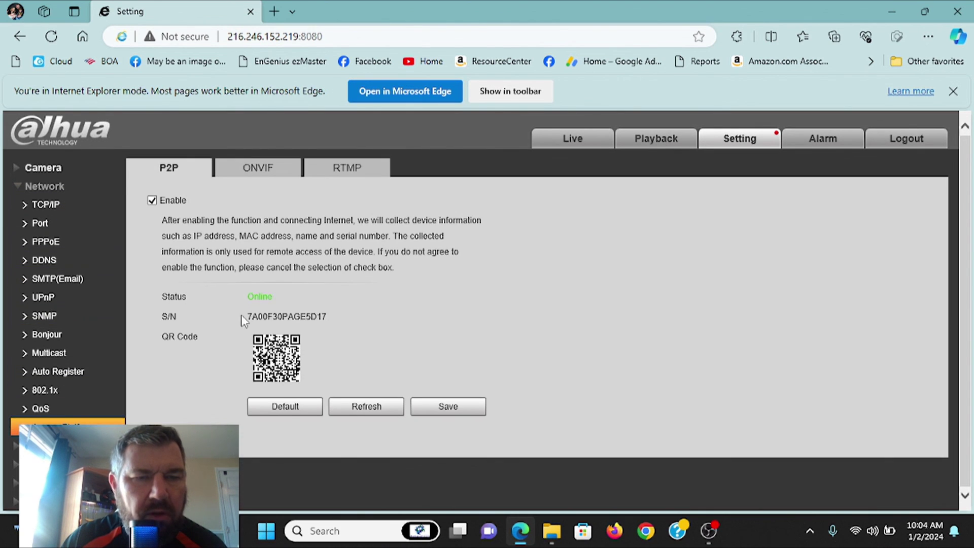